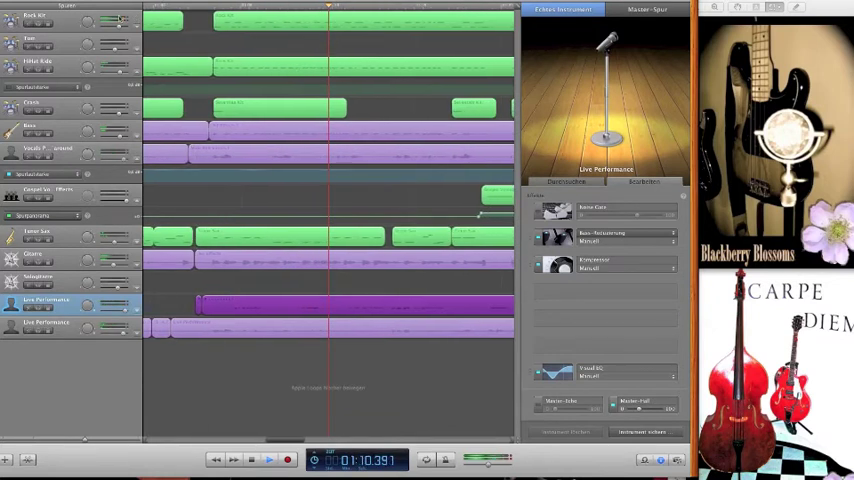
Show the Rock Kit, Tom, HiHat Ride and Crash drum tracks in turn, then the Bass track.
{"action": "left_click", "coordinate": [70, 22]}
{"action": "left_click", "coordinate": [70, 22]}
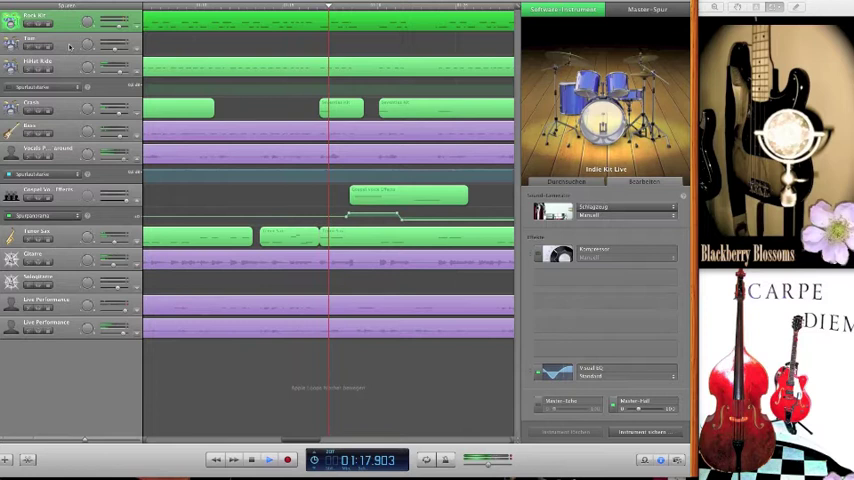
{"action": "left_click", "coordinate": [70, 45]}
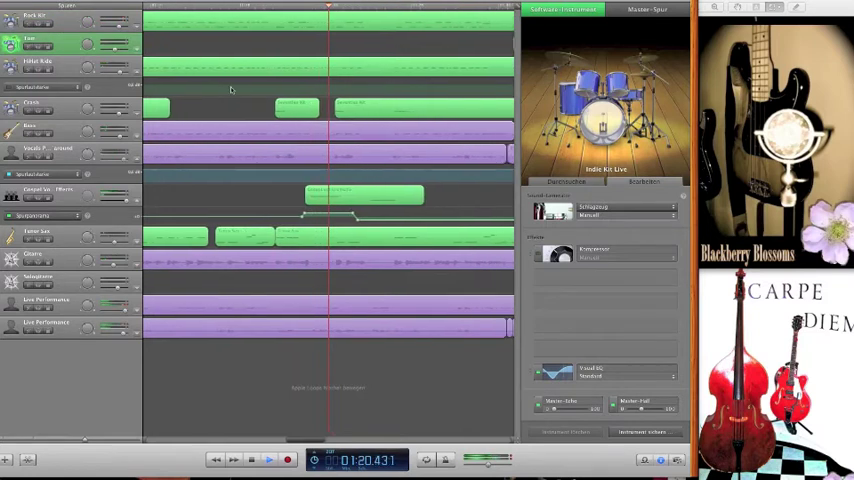
{"action": "left_click", "coordinate": [64, 67]}
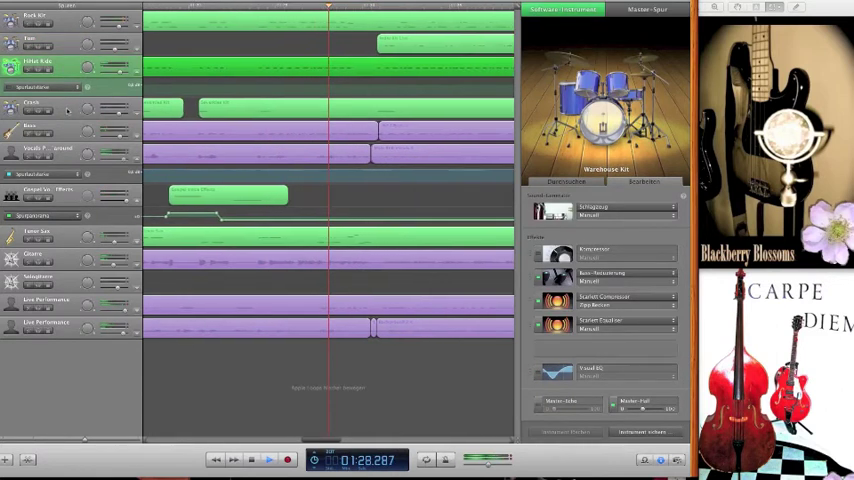
{"action": "left_click", "coordinate": [67, 109]}
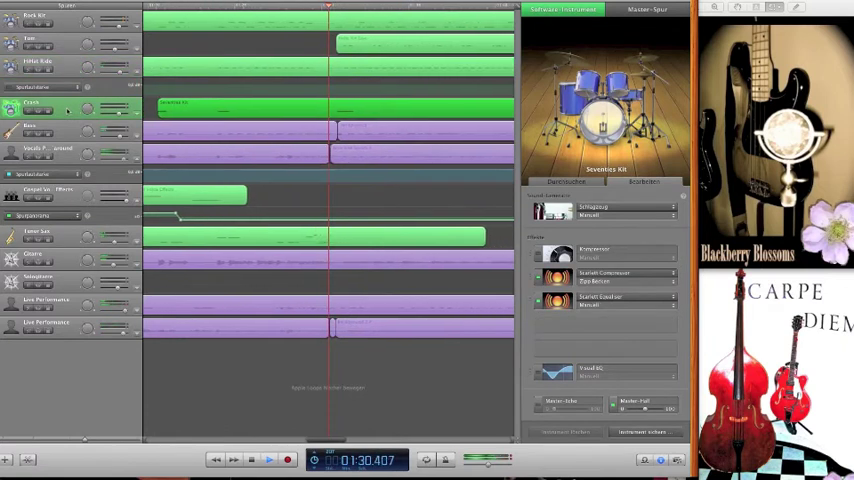
{"action": "left_click", "coordinate": [67, 131]}
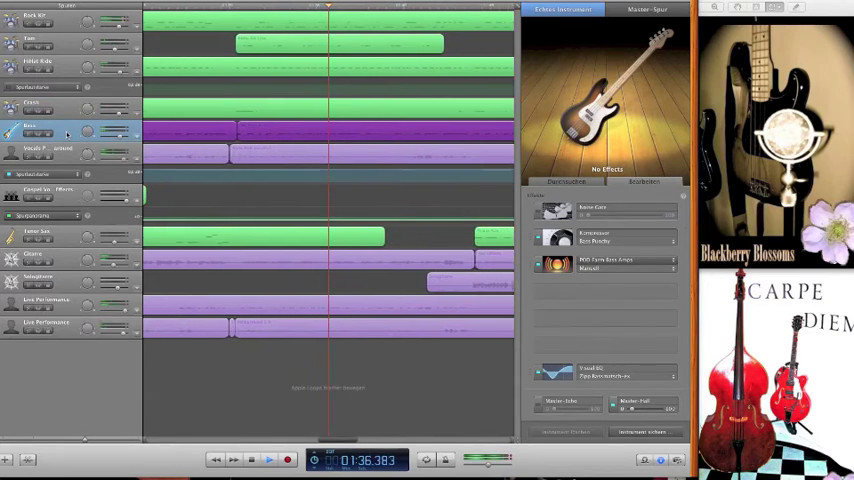
Show the Gospel Voice Effects and Tenor Sax tracks' settings, then the Gitarre track's effects.
{"action": "left_click", "coordinate": [63, 200]}
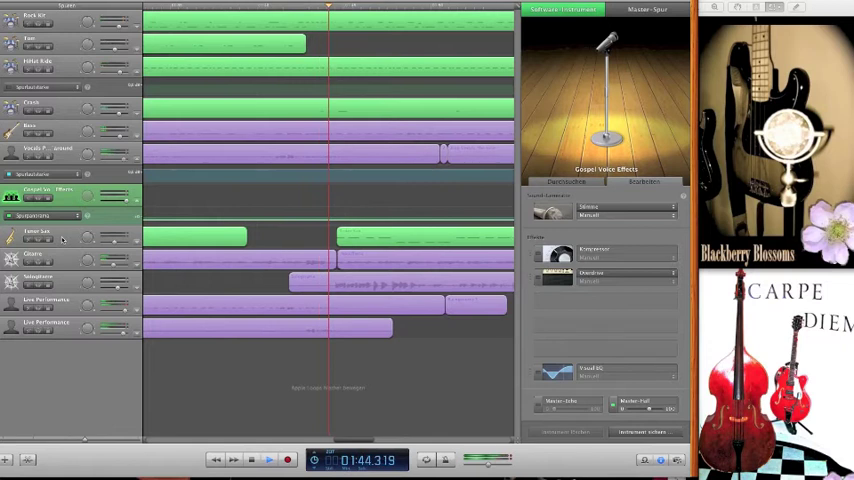
{"action": "left_click", "coordinate": [62, 238]}
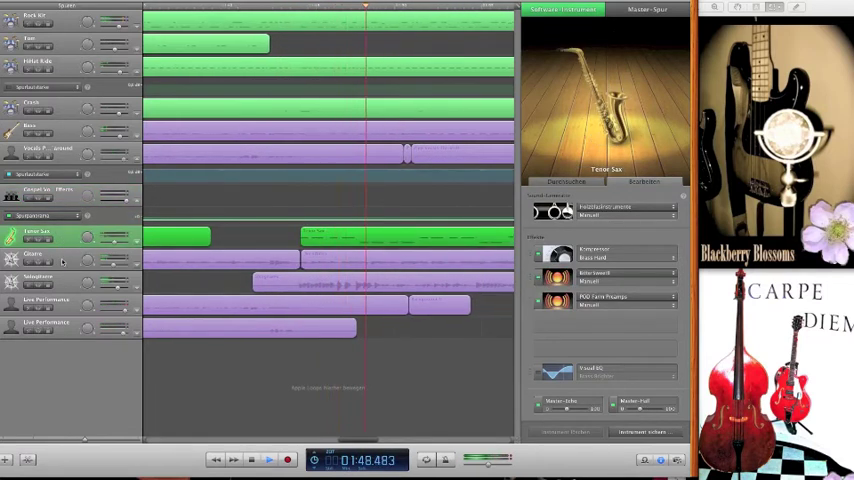
{"action": "left_click", "coordinate": [62, 260]}
{"action": "left_click", "coordinate": [62, 260]}
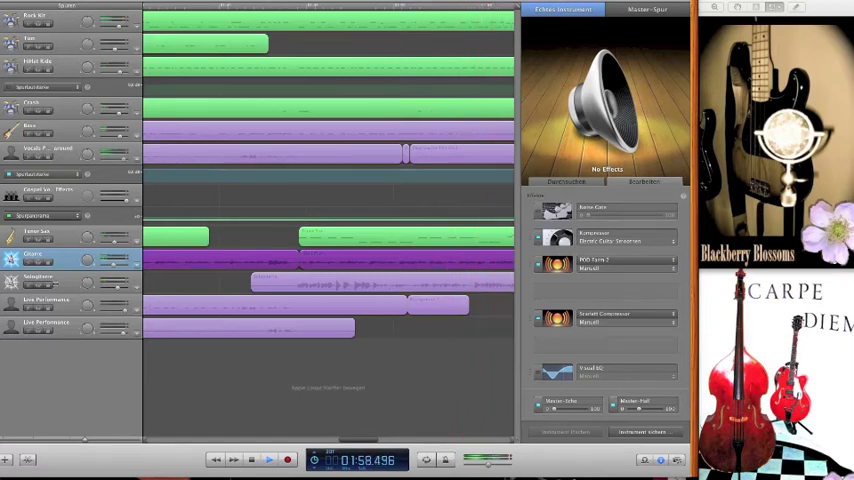
Show the Sologitarre track's effects, then the upper and lower Live Performance tracks' settings.
{"action": "left_click", "coordinate": [61, 286]}
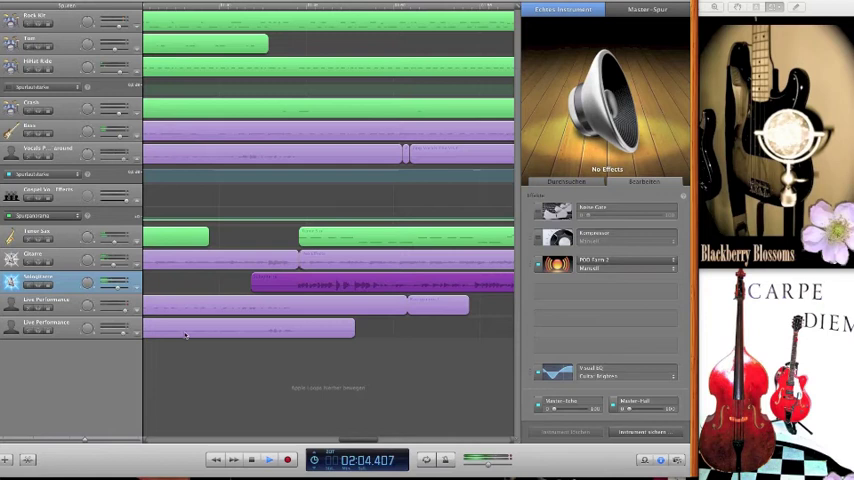
{"action": "left_click", "coordinate": [67, 310]}
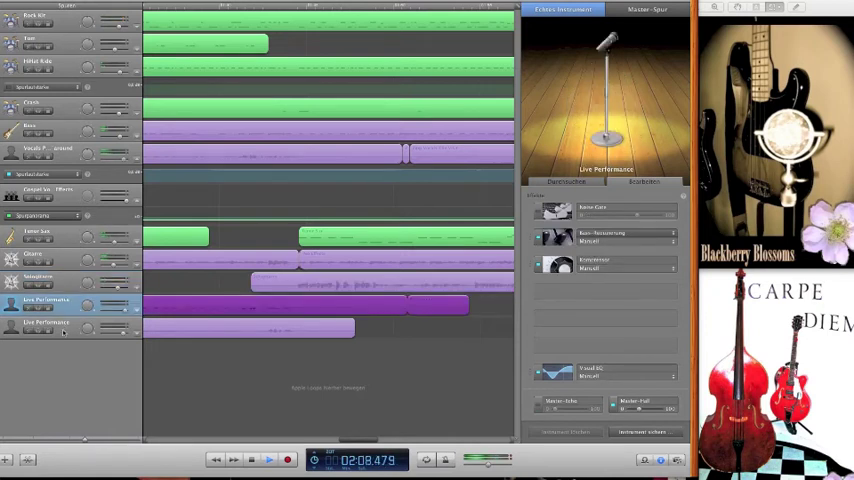
{"action": "left_click", "coordinate": [63, 328]}
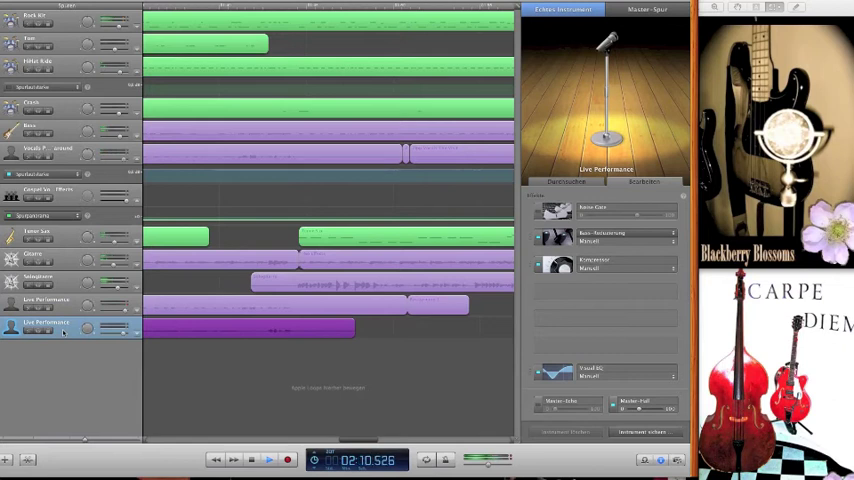
Show the master track's Stadium Empty preset and effects from the Master-Spur tab.
{"action": "left_click", "coordinate": [635, 9]}
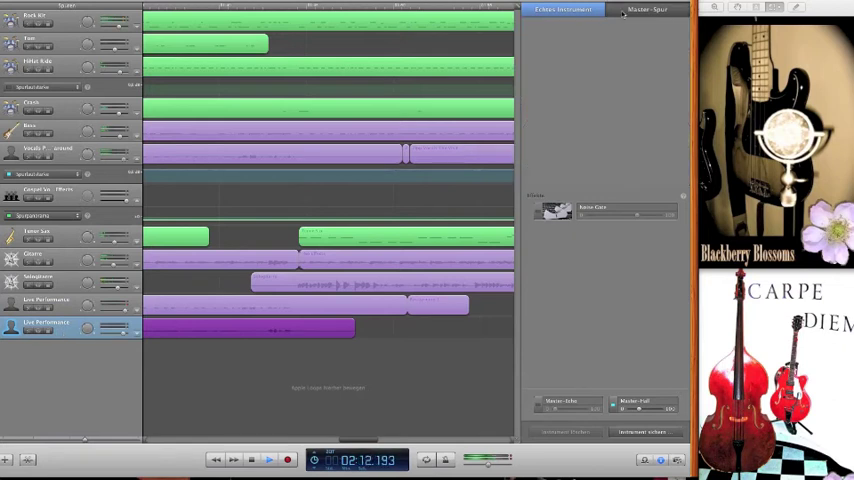